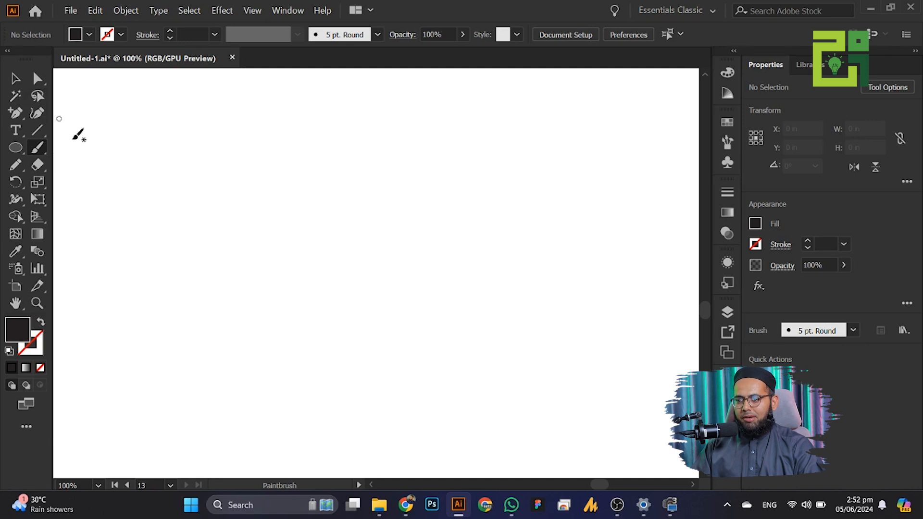
Paint a dot and a freehand stroke on the blank artboard using the Paintbrush with the 5 pt. Round brush
click(37, 149)
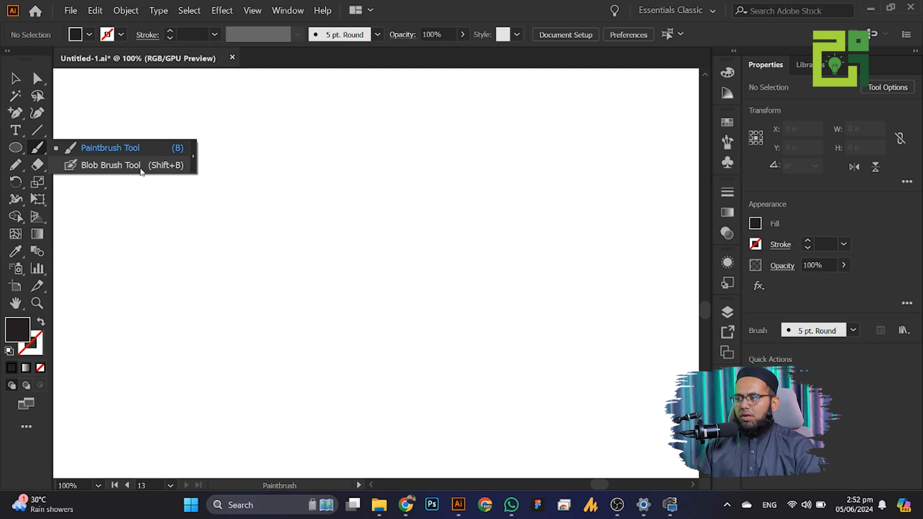
click(119, 149)
click(426, 175)
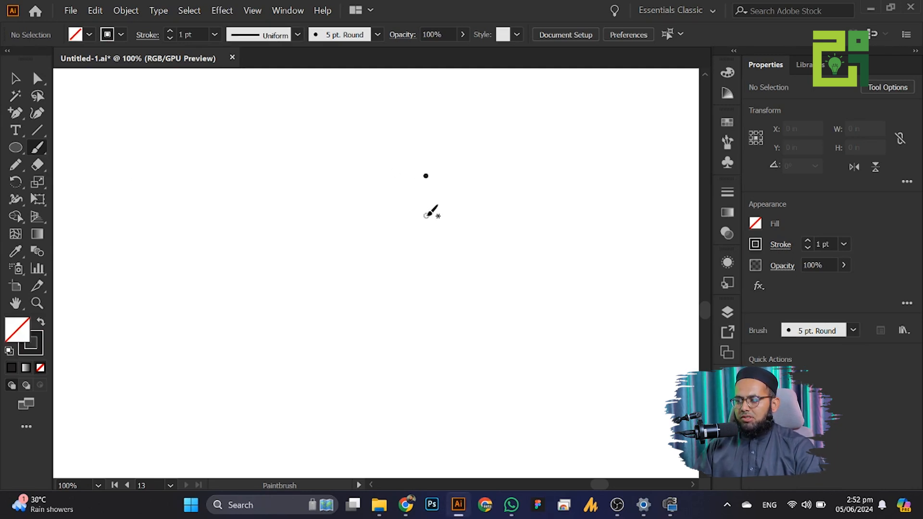
mouse_move(430, 208)
mouse_down()
mouse_move(527, 262)
mouse_move(546, 263)
mouse_move(437, 242)
mouse_move(382, 258)
mouse_move(350, 227)
mouse_up()
Select the painted dot and round-brush stroke and delete them from the artboard
key(v)
drag(351, 178, 552, 306)
key(Delete)
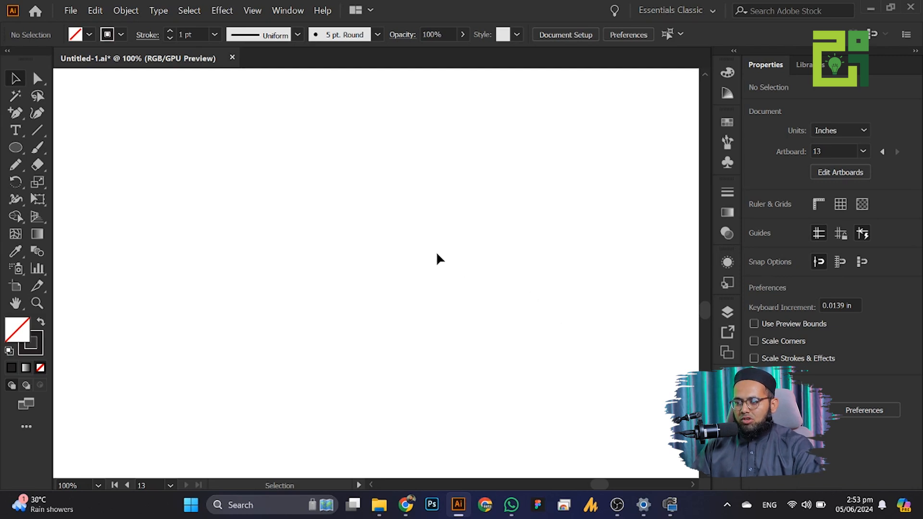
Paint a short curve with the 5 pt. Round brush and long freehand curves with the Charcoal - Feather brush
click(40, 150)
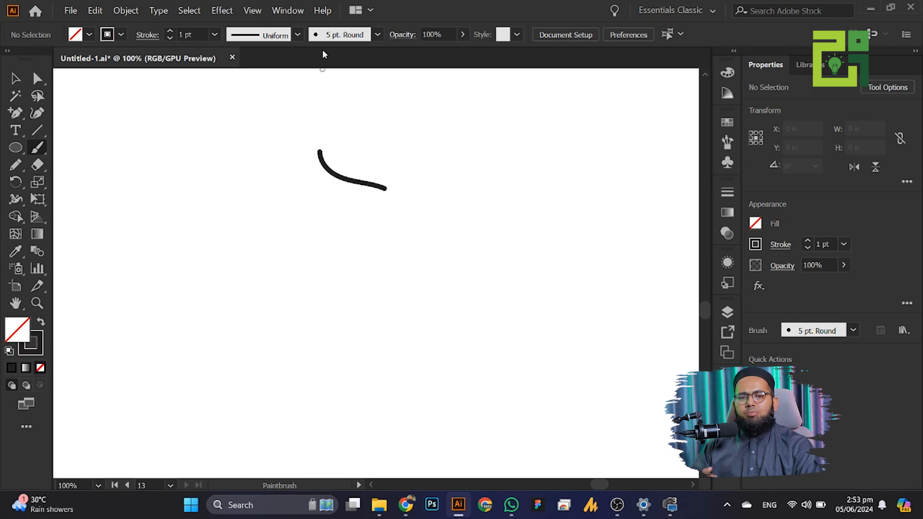
click(344, 35)
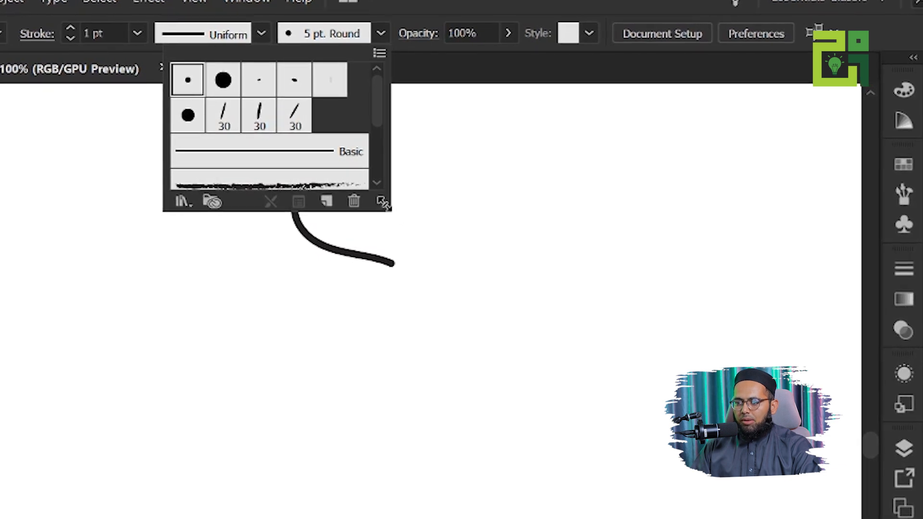
mouse_move(391, 208)
mouse_down()
mouse_move(389, 313)
mouse_move(404, 398)
mouse_move(403, 360)
mouse_up()
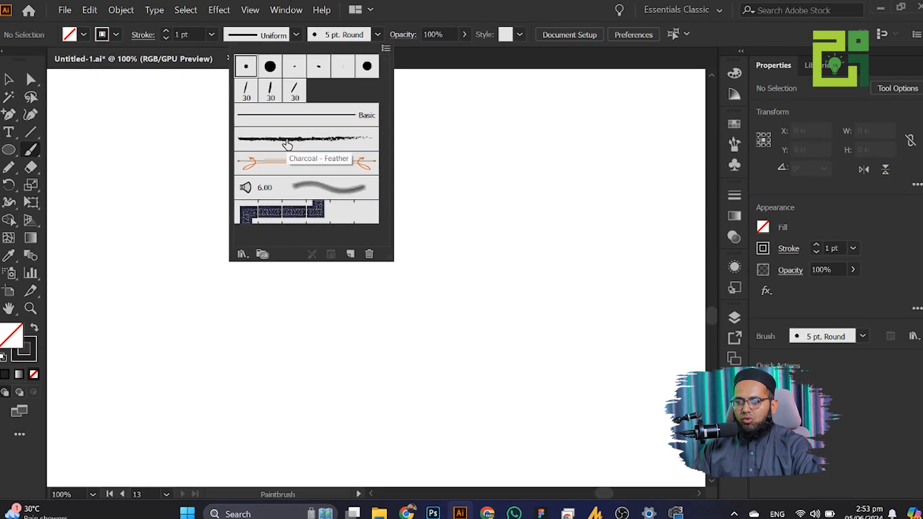
click(287, 144)
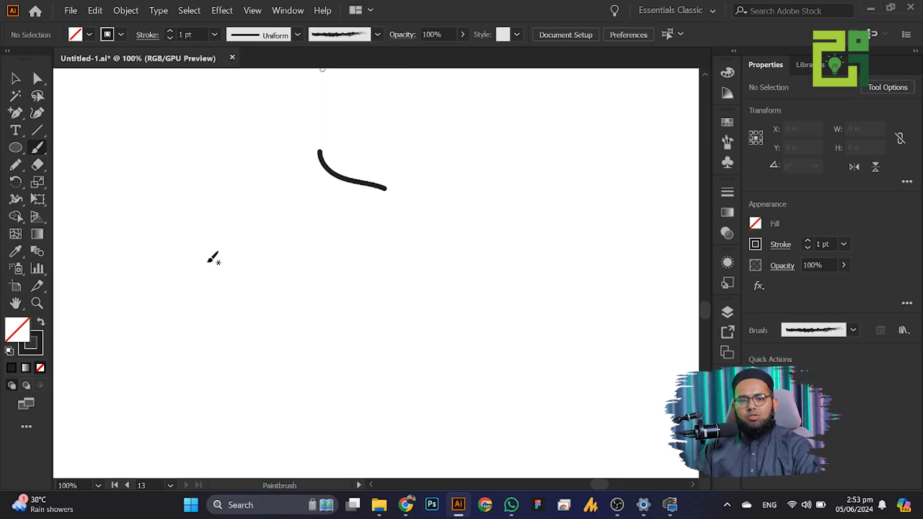
drag(509, 300, 477, 222)
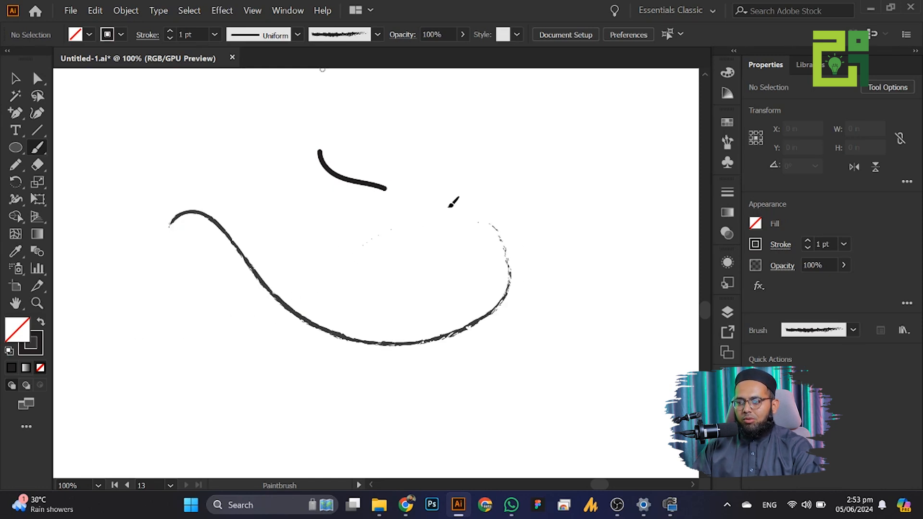
drag(410, 220, 553, 214)
Select the short round stroke and the charcoal strokes and delete them all
click(15, 79)
mouse_move(275, 143)
mouse_down()
mouse_move(528, 361)
mouse_move(540, 353)
mouse_up()
key(Delete)
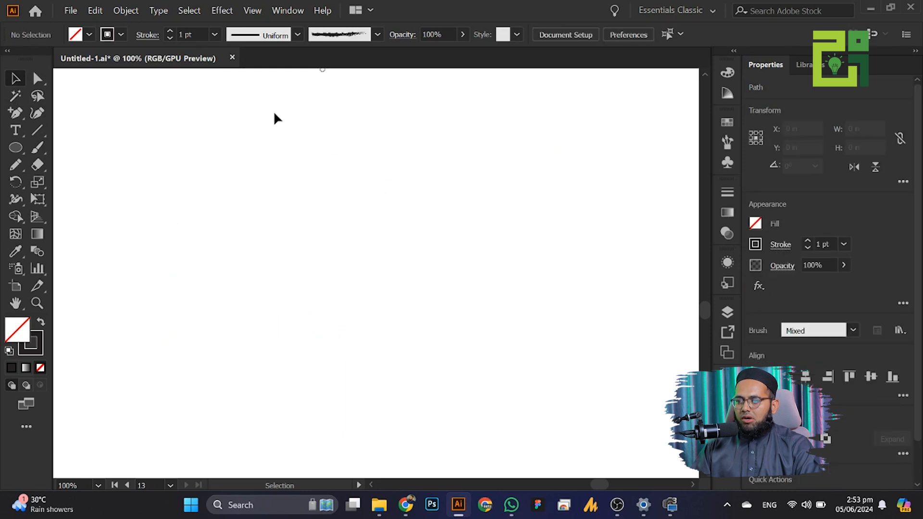
Paint a large looping stroke across the artboard with the orange line brush that has curled ends
click(37, 146)
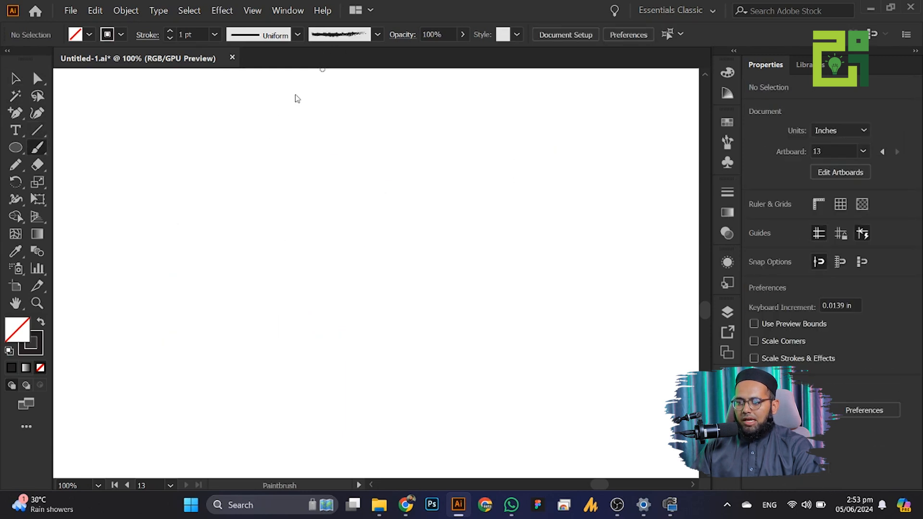
click(339, 35)
click(279, 160)
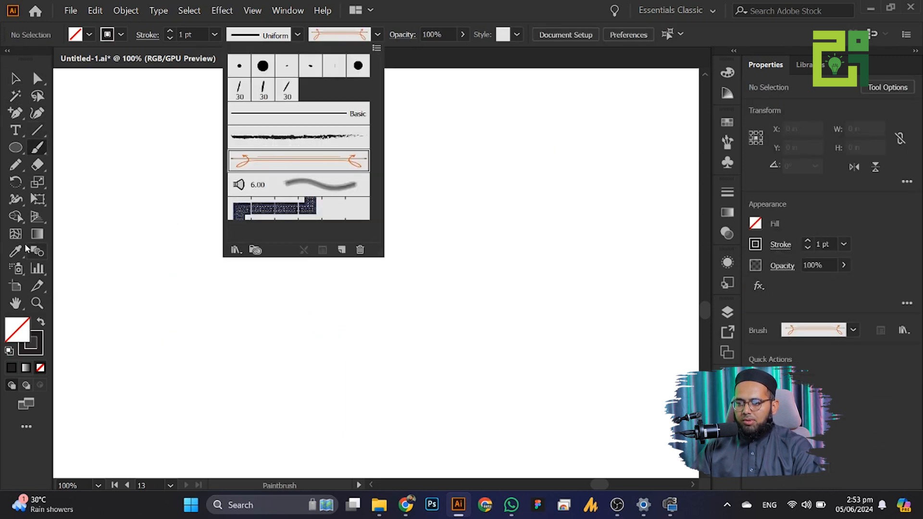
click(143, 243)
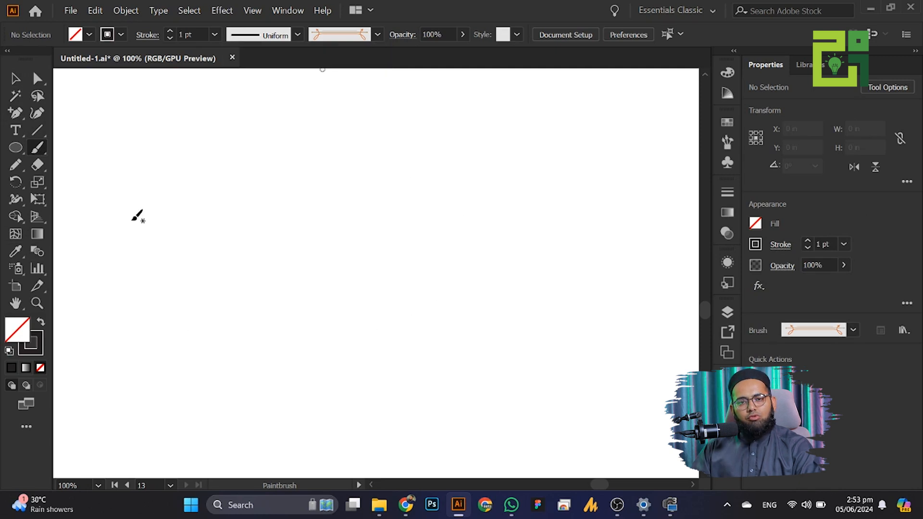
drag(364, 360, 570, 278)
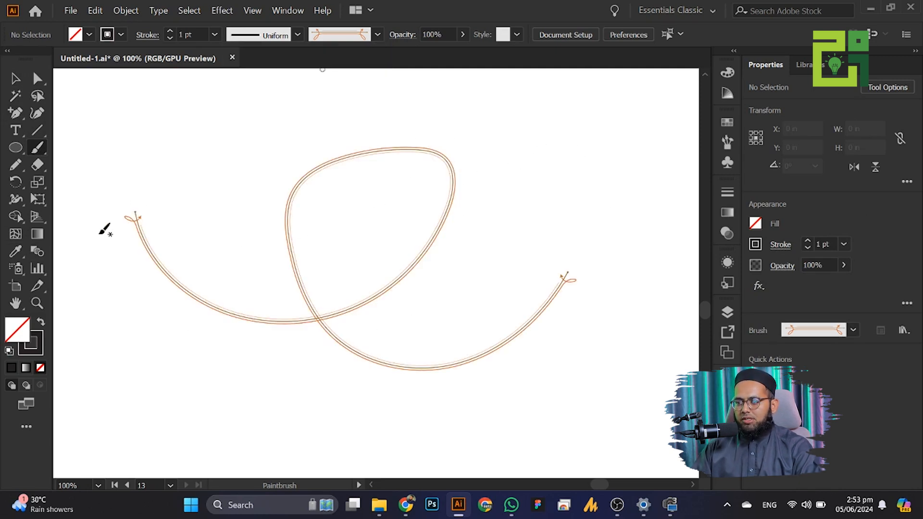
Select the orange looping stroke and delete it
click(15, 78)
drag(226, 125, 429, 316)
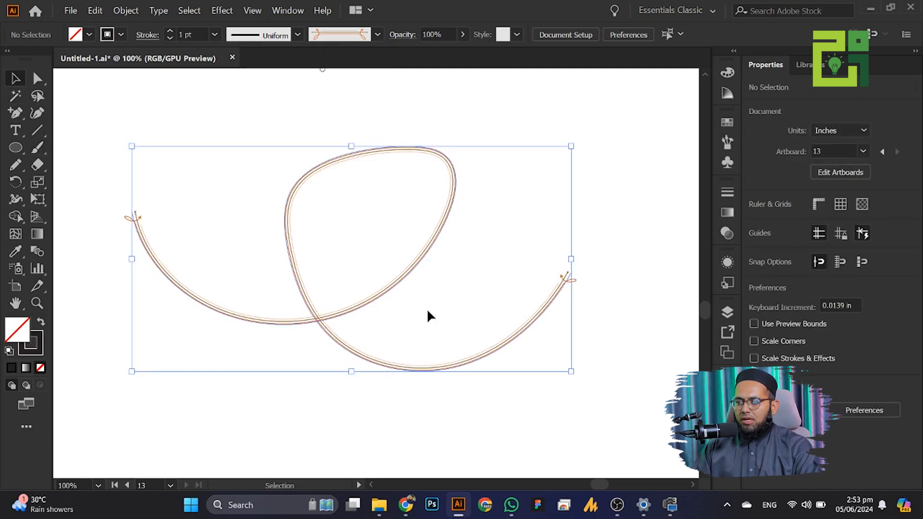
key(Delete)
With the Paintbrush active, open the Borders_Dashed brush library and enlarge it to show more brushes
click(41, 146)
click(356, 35)
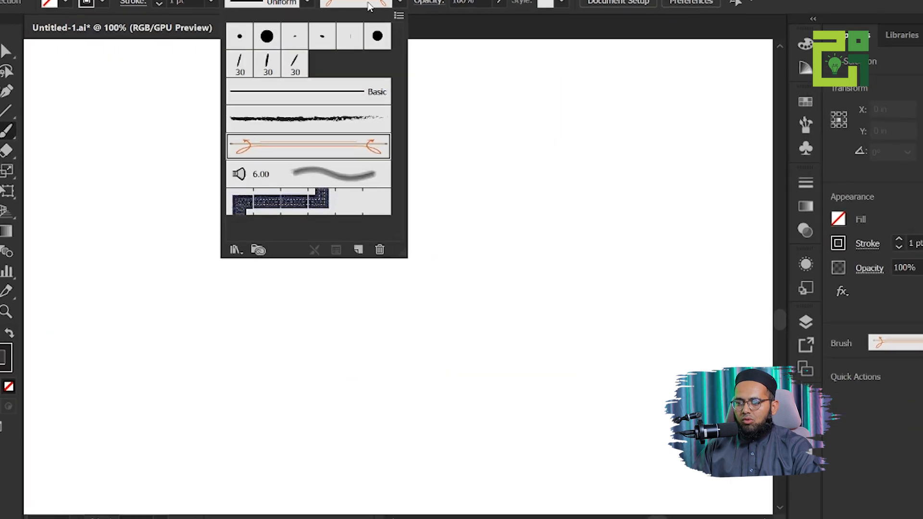
click(234, 250)
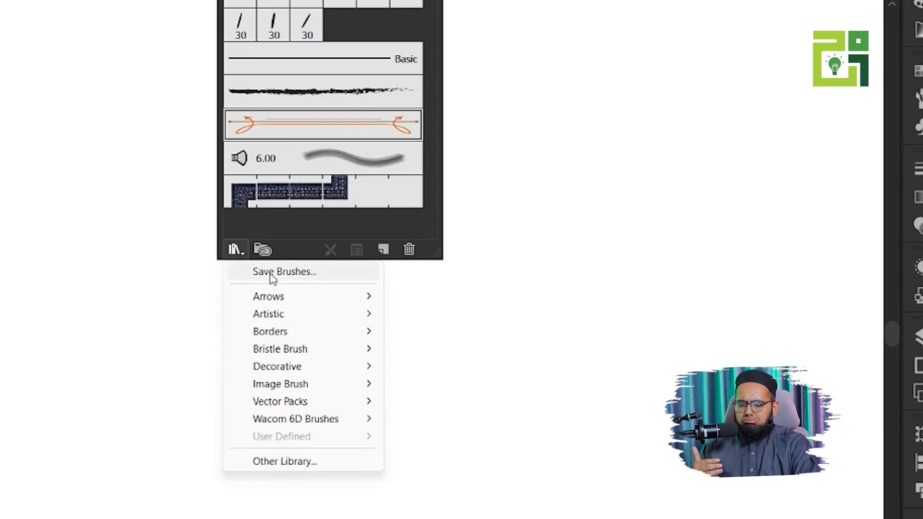
mouse_move(277, 302)
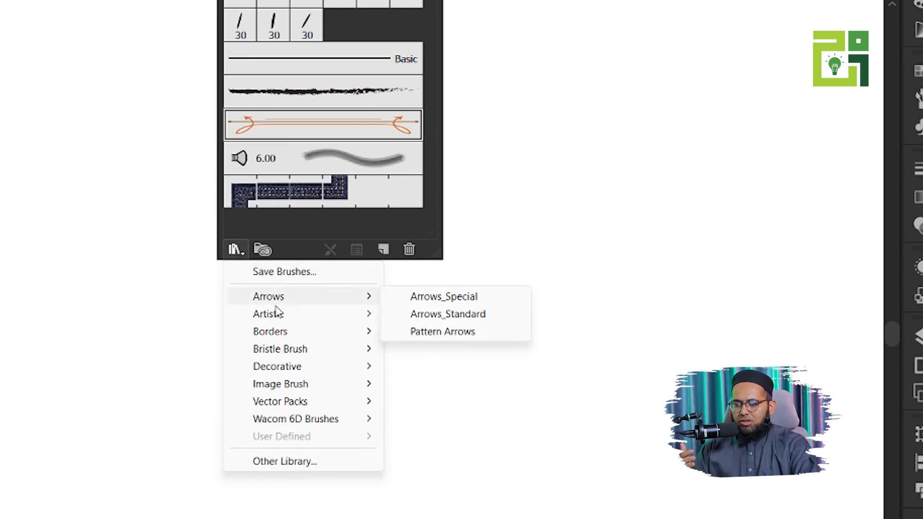
mouse_move(282, 343)
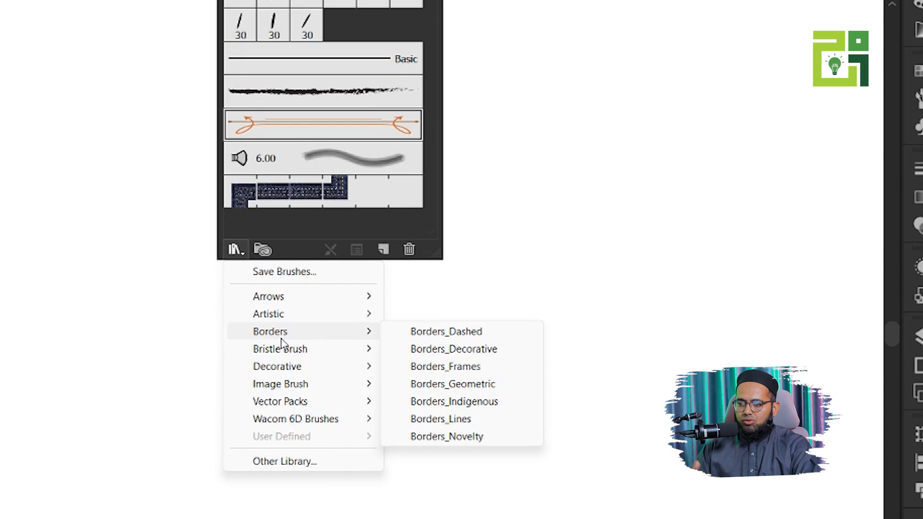
click(431, 338)
click(623, 365)
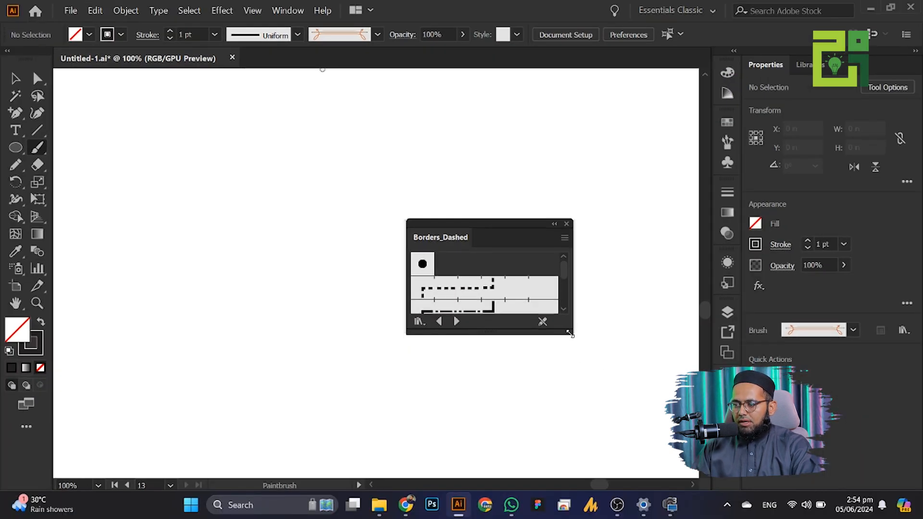
drag(707, 369, 729, 482)
drag(587, 417, 592, 446)
drag(497, 224, 587, 99)
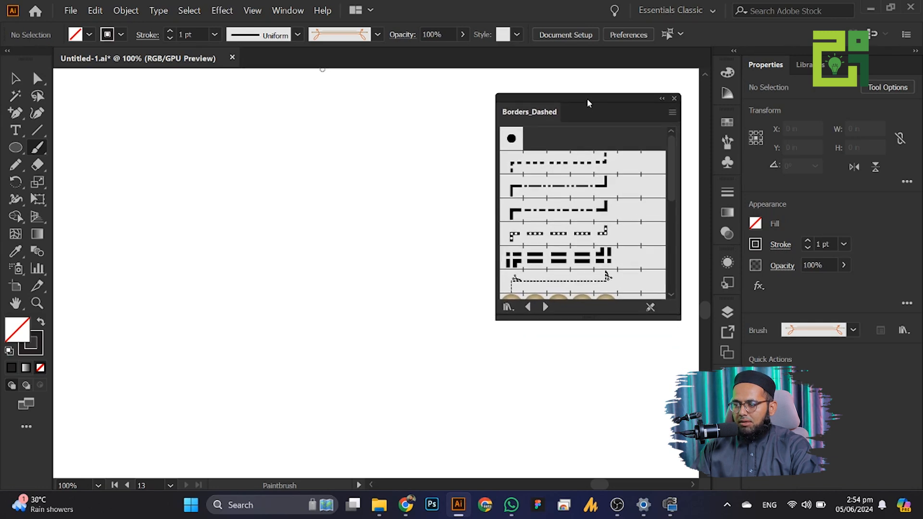
Paint a looping freehand stroke with the blue and green dotted pattern brush from the Borders_Dashed library
scroll(567, 271, down, 8)
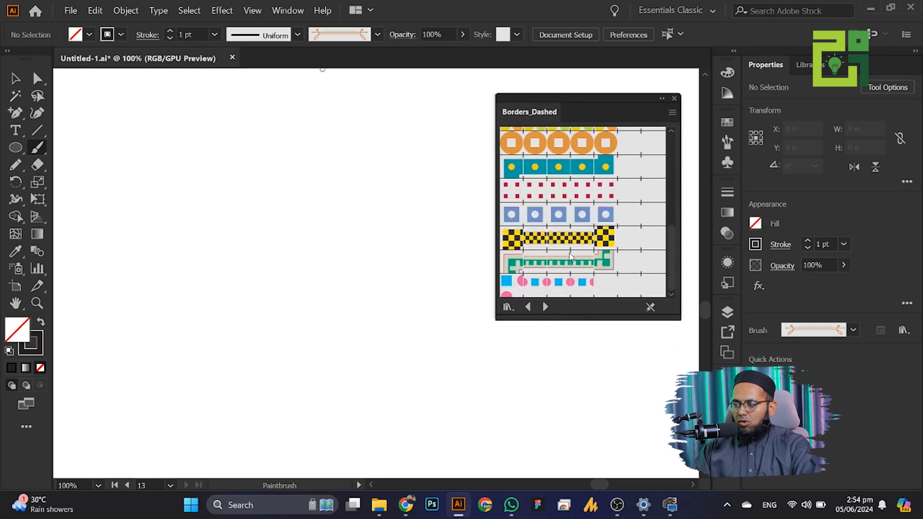
scroll(557, 187, up, 2)
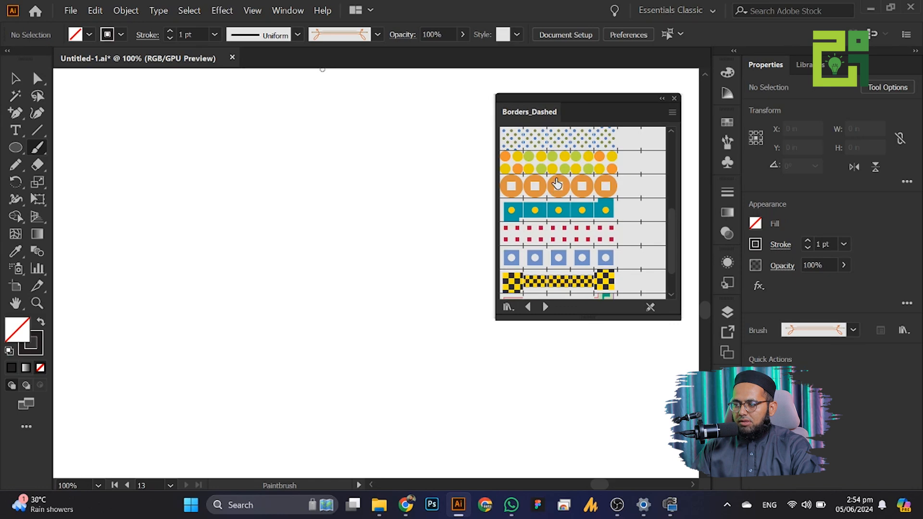
scroll(558, 184, down, 2)
scroll(556, 195, up, 6)
click(559, 225)
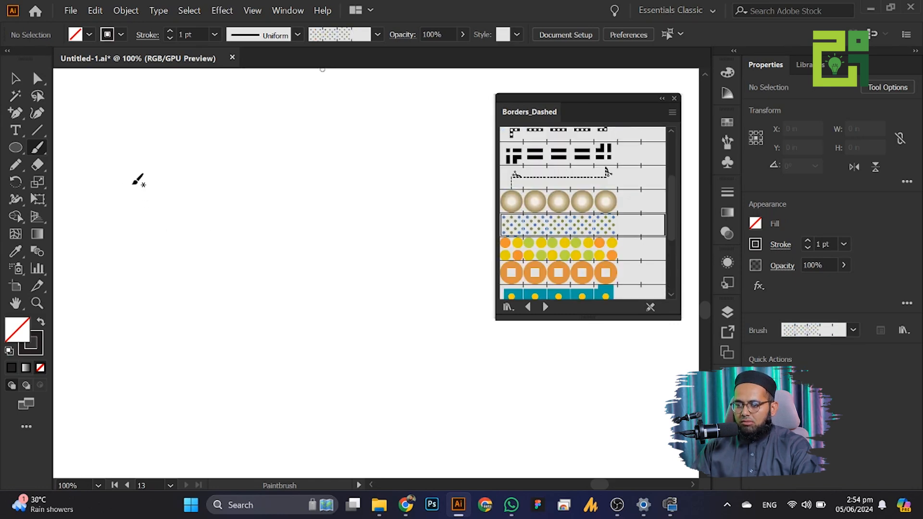
mouse_move(305, 171)
mouse_down()
mouse_move(234, 165)
mouse_move(198, 264)
mouse_up()
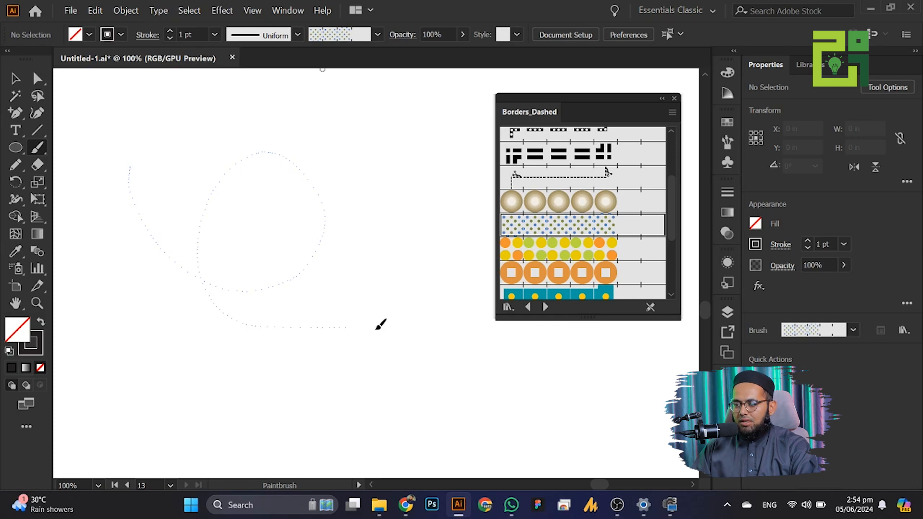
drag(455, 390, 455, 389)
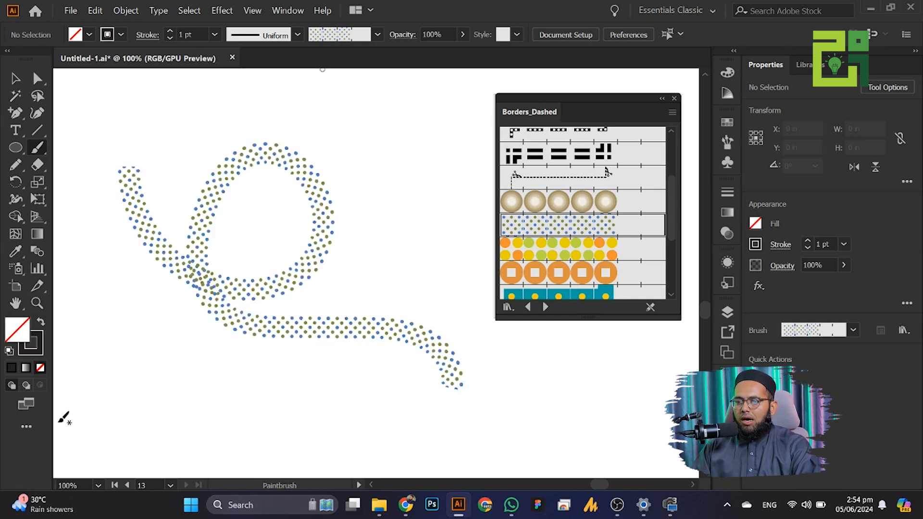
Select the dotted pattern stroke and delete it
key(v)
drag(165, 103, 341, 370)
key(Delete)
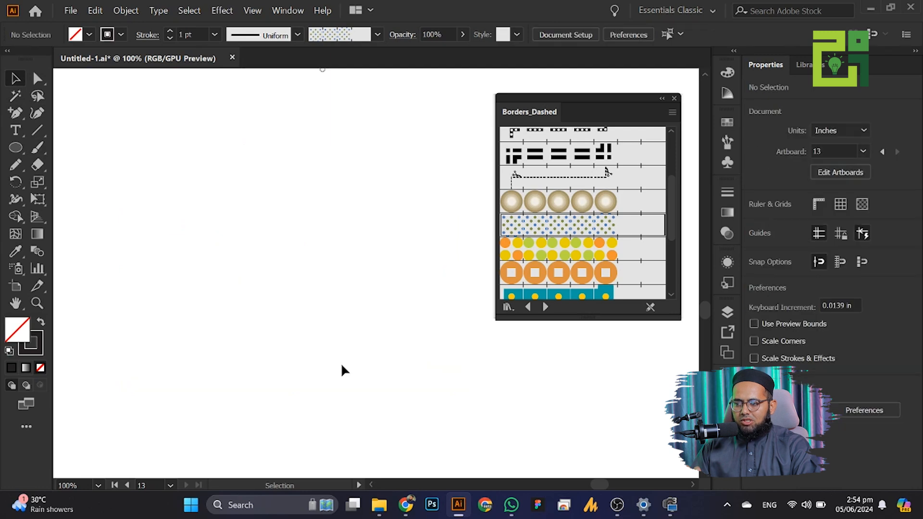
Browse through the following border brush libraries as far as Borders_Indigenous and close the library
click(546, 307)
click(545, 307)
click(546, 307)
click(545, 307)
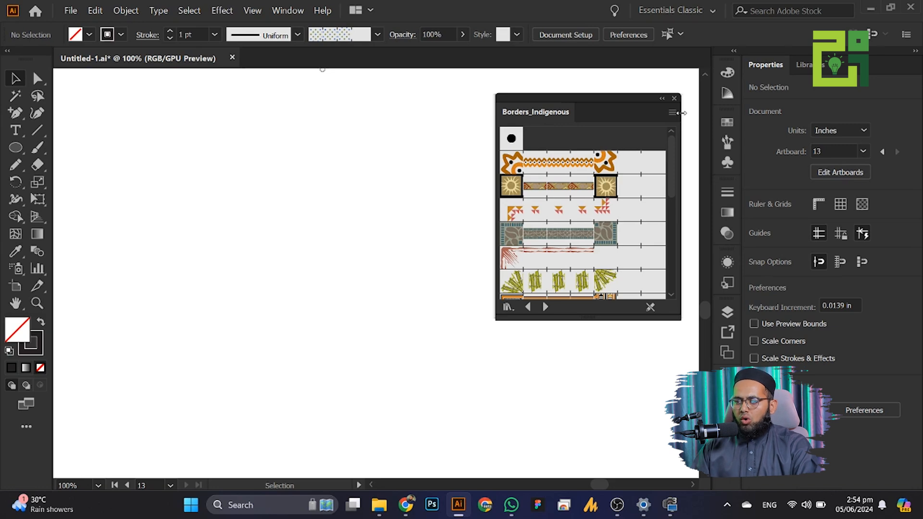
click(674, 99)
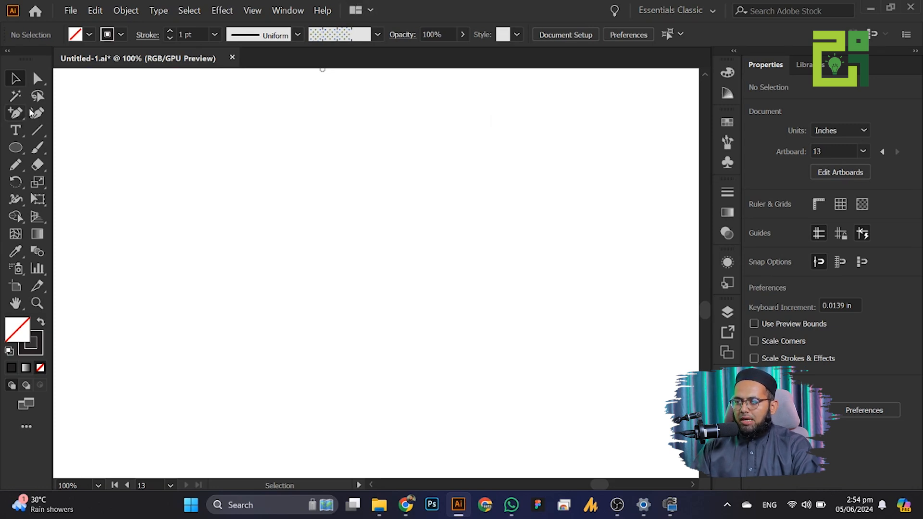
With the Paintbrush active, open the Artistic_Calligraphic brush library and enlarge it to show all its brushes
click(38, 148)
click(354, 35)
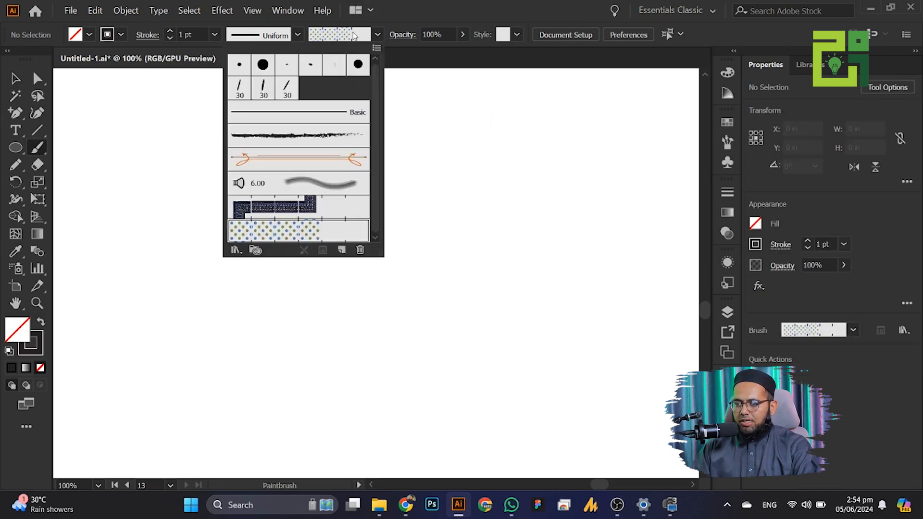
click(236, 250)
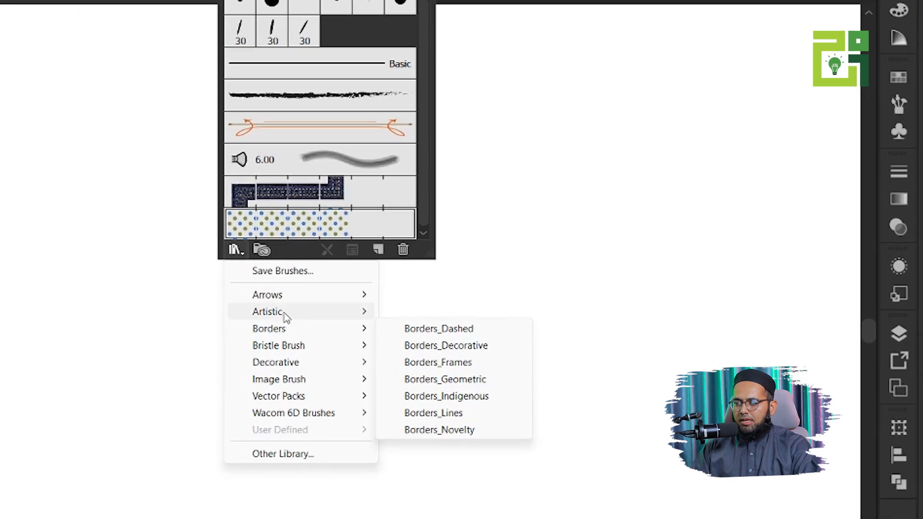
mouse_move(286, 315)
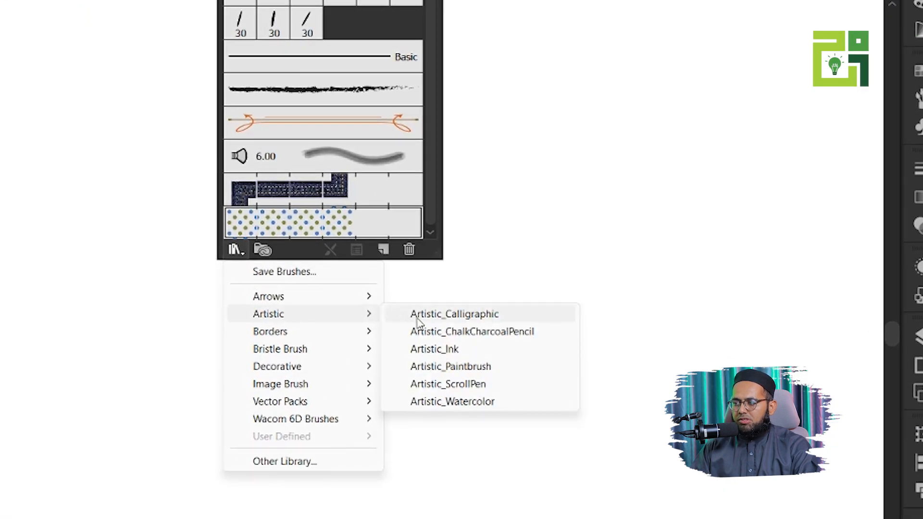
click(418, 317)
drag(824, 187, 843, 330)
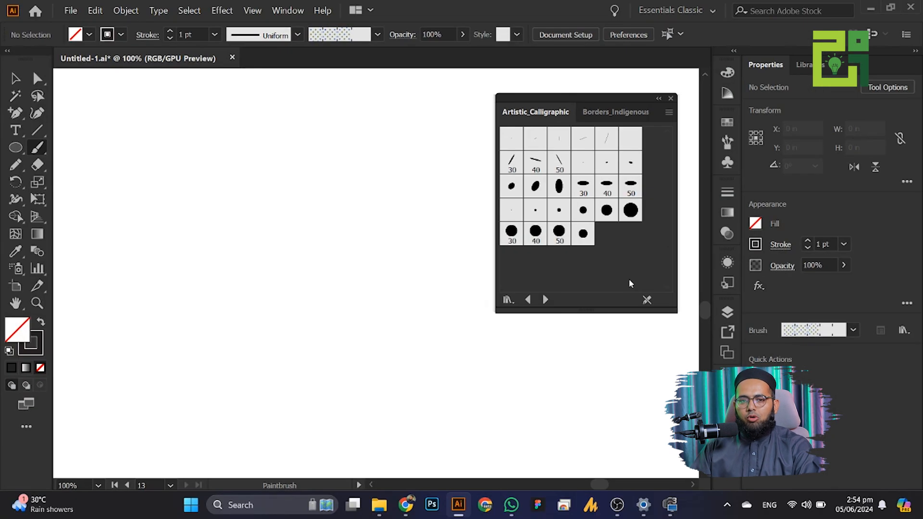
Choose the 30 pt. Flat calligraphic brush, paint a single slanted dab on the artboard and delete that dab
click(511, 162)
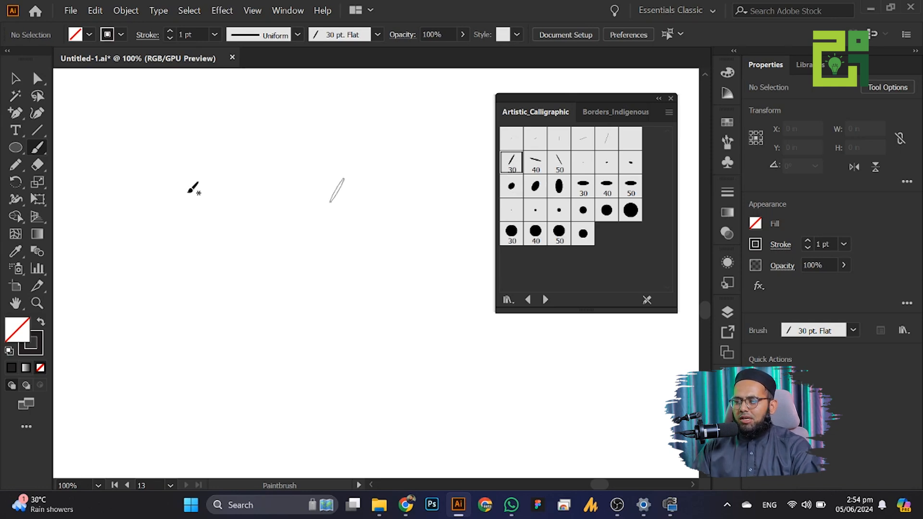
click(397, 188)
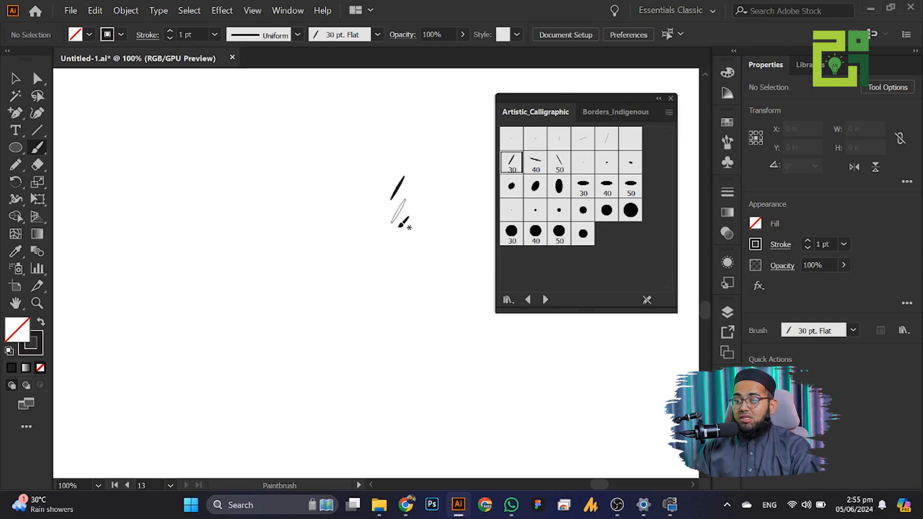
click(14, 79)
drag(341, 149, 422, 202)
key(Delete)
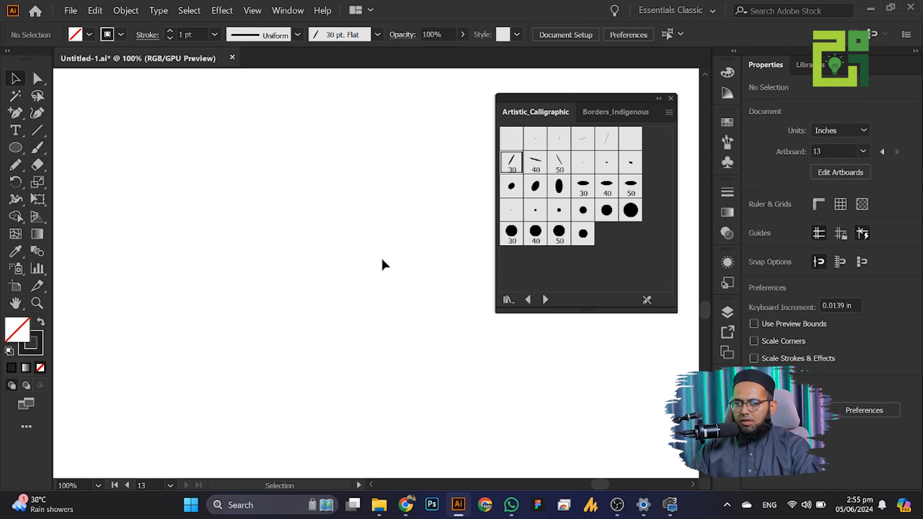
Move the brush library panel clear of the artboard and paint an Arabic calligraphic word with the Paintbrush and the 30 pt. Flat brush
click(38, 147)
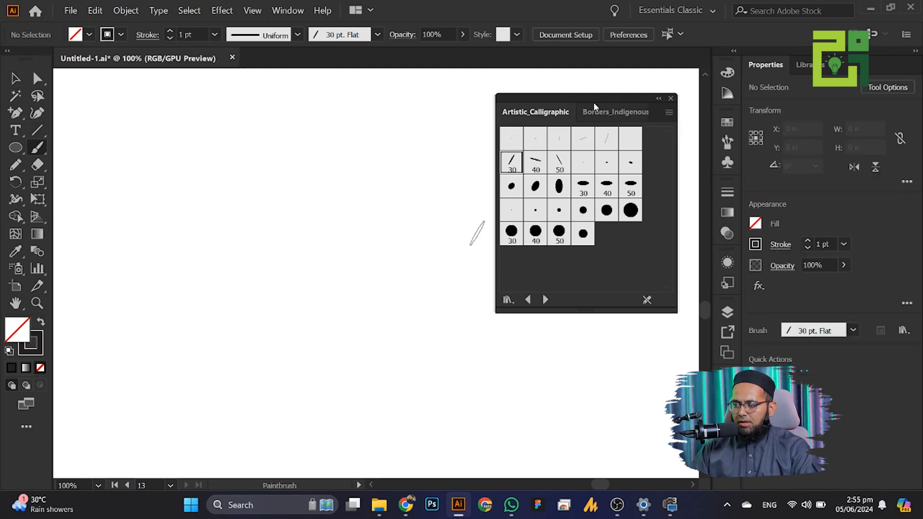
mouse_move(605, 97)
mouse_down()
mouse_move(740, 134)
mouse_move(817, 131)
mouse_up()
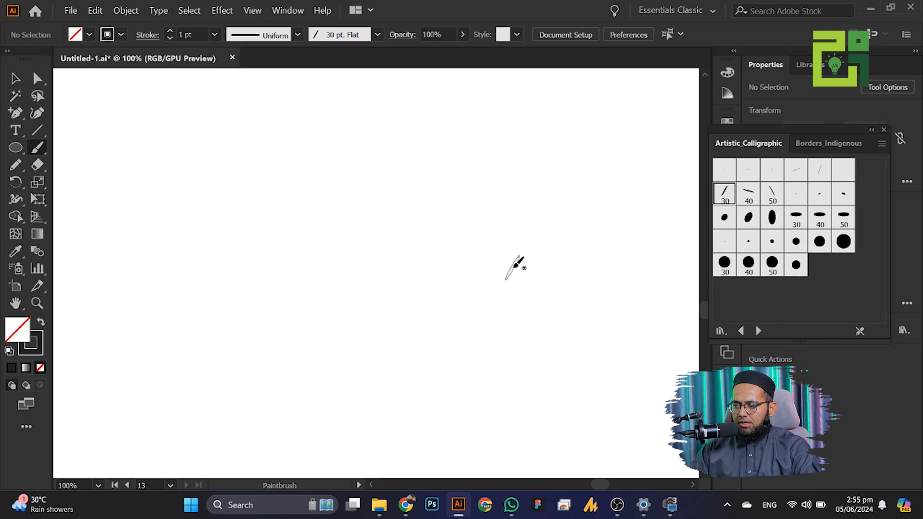
mouse_move(512, 251)
mouse_down()
mouse_move(535, 274)
mouse_move(560, 266)
mouse_move(575, 241)
mouse_move(543, 222)
mouse_move(465, 286)
mouse_move(474, 251)
mouse_move(451, 206)
mouse_move(463, 194)
mouse_up()
mouse_move(397, 166)
mouse_down()
mouse_move(425, 133)
mouse_move(638, 154)
mouse_move(445, 207)
mouse_move(402, 234)
mouse_move(400, 273)
mouse_up()
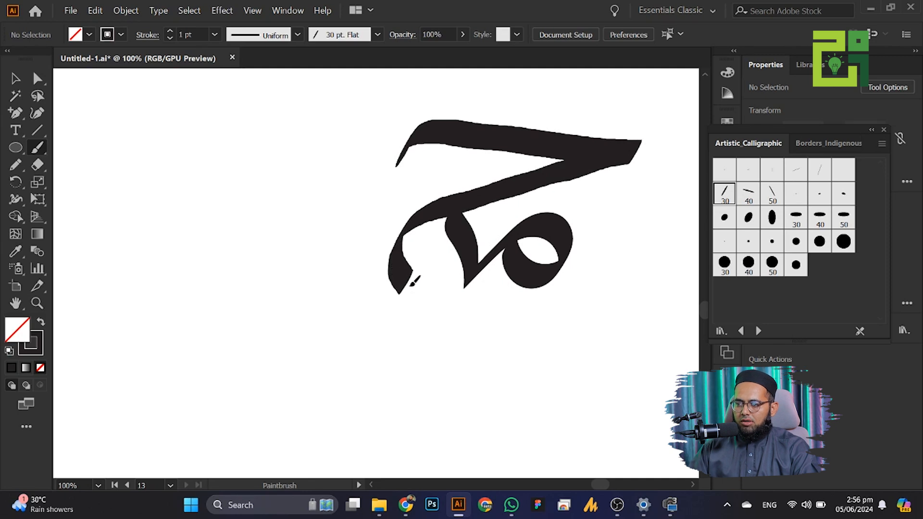
key(ctrl+z)
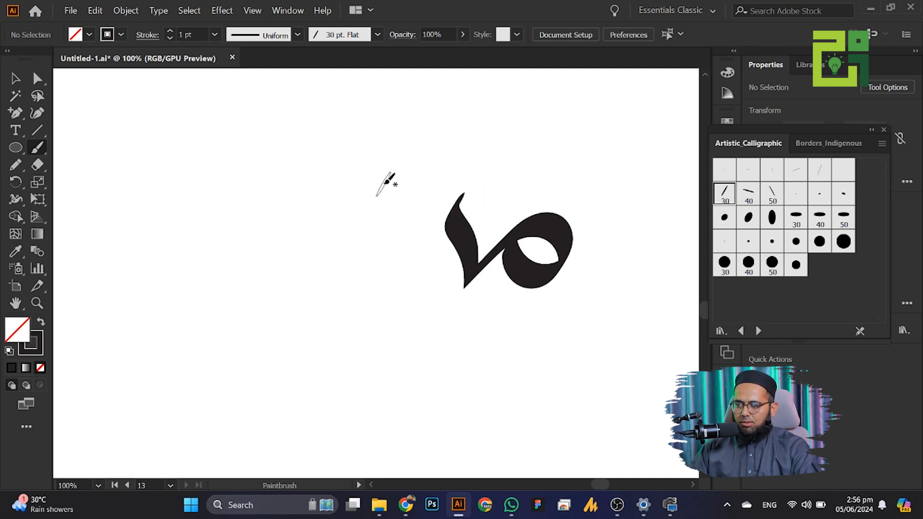
mouse_move(388, 174)
mouse_down()
mouse_move(402, 155)
mouse_move(426, 149)
mouse_move(588, 168)
mouse_move(412, 225)
mouse_move(398, 258)
mouse_move(425, 302)
mouse_move(429, 270)
mouse_move(414, 244)
mouse_move(401, 240)
mouse_move(361, 262)
mouse_move(348, 234)
mouse_up()
mouse_move(286, 211)
mouse_down()
mouse_move(308, 177)
mouse_move(337, 176)
mouse_move(371, 189)
mouse_move(375, 202)
mouse_move(336, 239)
mouse_move(259, 270)
mouse_move(235, 299)
mouse_up()
Select all strokes of the painted Arabic word and move them off the artboard, above its upper edge
click(15, 79)
mouse_move(206, 132)
mouse_down()
mouse_move(530, 283)
mouse_move(567, 341)
mouse_up()
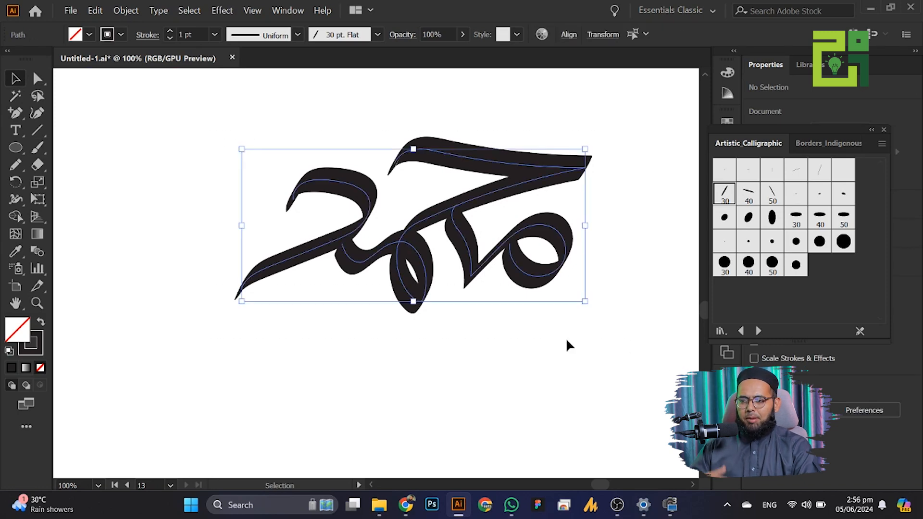
drag(389, 255, 336, 319)
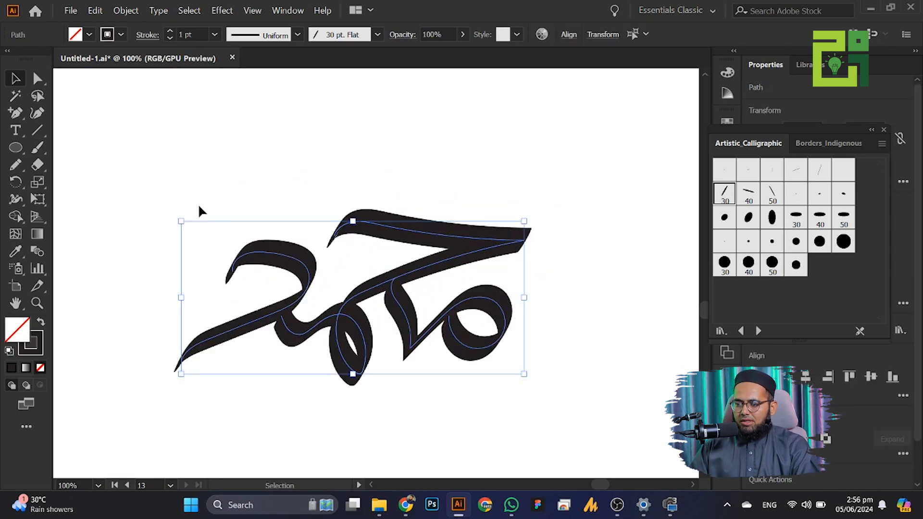
drag(178, 174, 509, 386)
scroll(388, 349, down, 2)
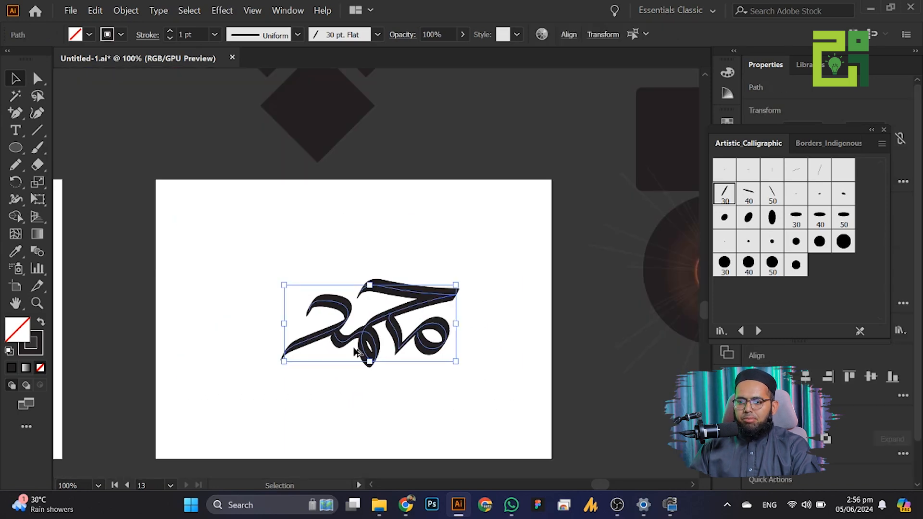
drag(307, 340, 441, 142)
scroll(362, 274, up, 2)
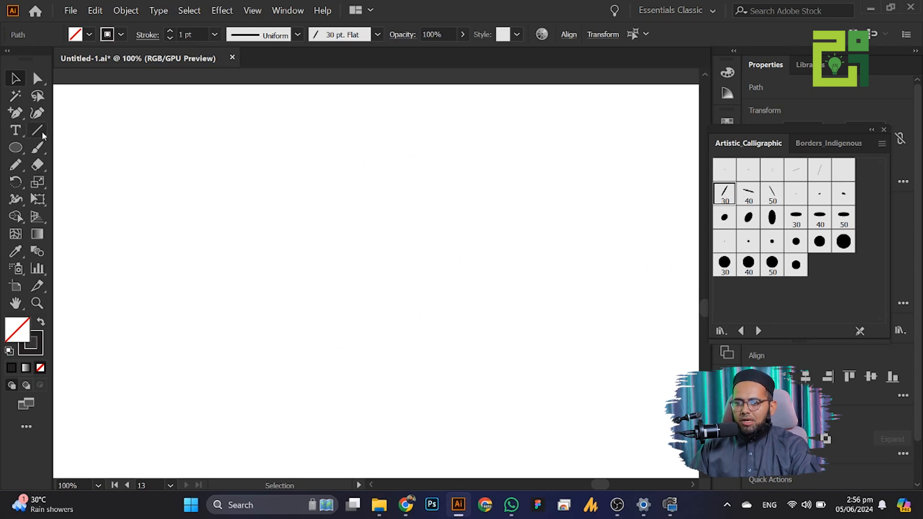
With the Blob Brush tool, paint a stack of slanted, partly overlapping bands across the middle of the artboard
click(38, 147)
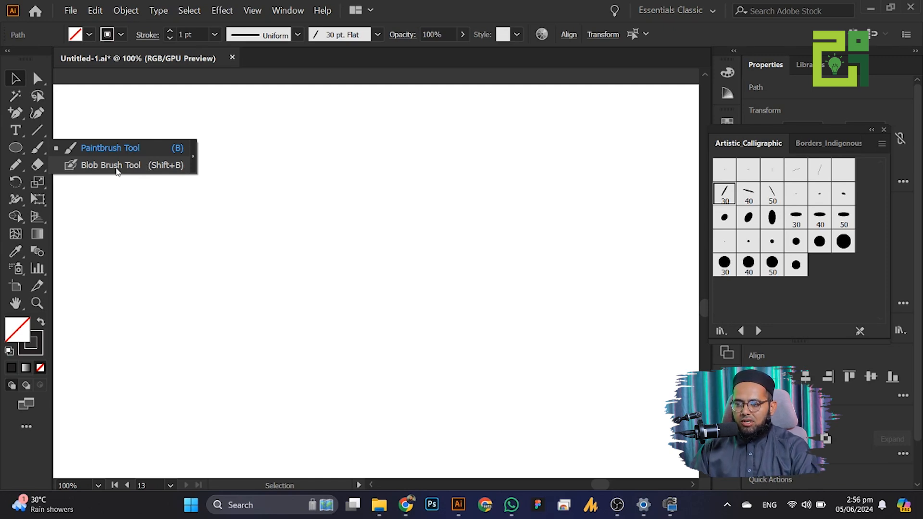
click(148, 167)
drag(186, 183, 173, 206)
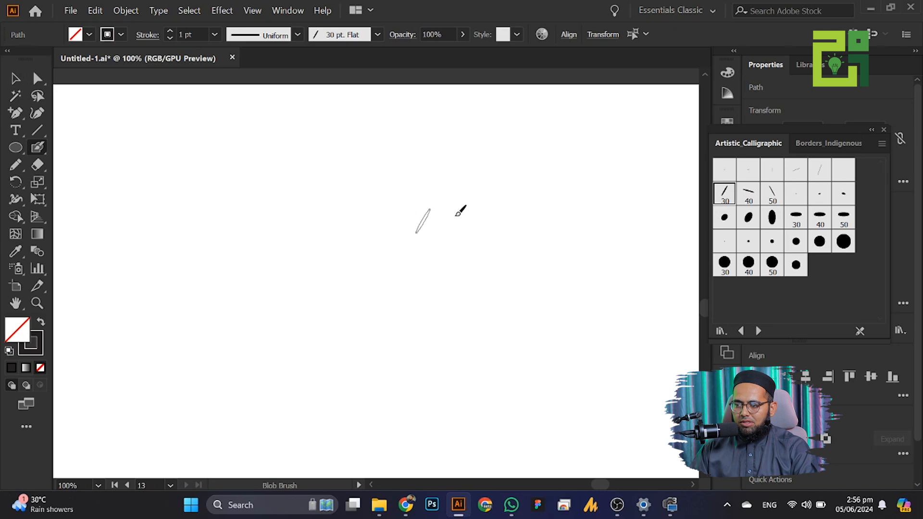
drag(488, 206, 312, 177)
drag(480, 223, 280, 202)
mouse_move(478, 252)
mouse_down()
mouse_move(256, 217)
mouse_move(247, 225)
mouse_up()
drag(460, 294, 236, 255)
drag(437, 310, 226, 268)
drag(424, 347, 207, 301)
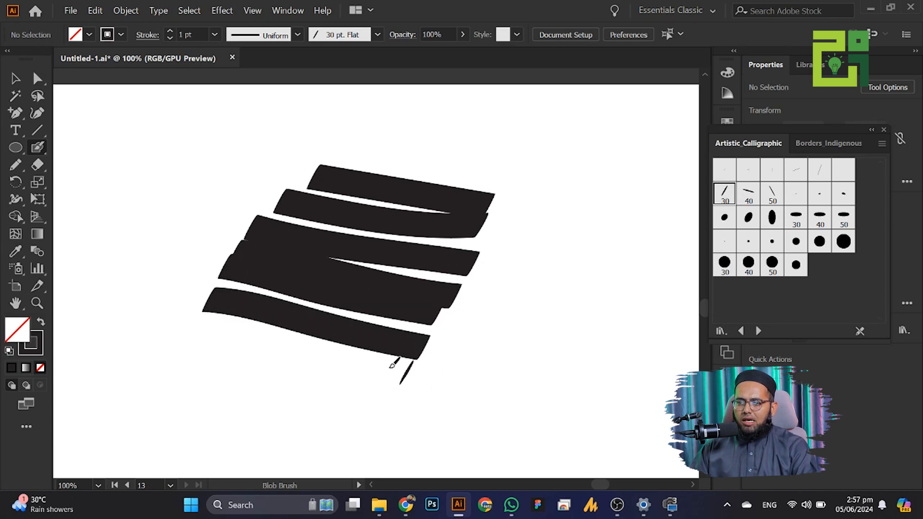
drag(413, 373, 205, 315)
With the Paintbrush, paint a curved calligraphic letterform with the 30 pt. Flat brush in the artboard's upper-left corner
key(v)
mouse_move(44, 155)
mouse_down()
mouse_move(79, 153)
mouse_move(124, 114)
mouse_move(178, 147)
mouse_move(228, 153)
mouse_move(264, 129)
mouse_up()
mouse_move(217, 149)
mouse_down()
mouse_move(115, 200)
mouse_move(129, 153)
mouse_move(91, 153)
mouse_move(96, 108)
mouse_up()
Select the calligraphic letterform in the artboard's upper-left corner and set its stroke weight to 0.75 pt
key(v)
click(80, 150)
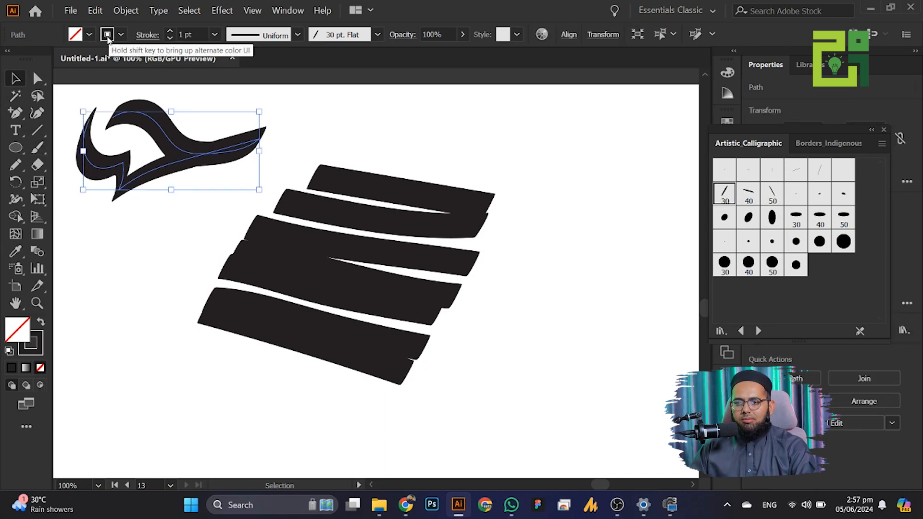
click(171, 32)
click(170, 31)
click(170, 39)
click(169, 39)
click(169, 39)
click(131, 321)
Select all the Blob Brush bands and move them to the right on the artboard
click(346, 299)
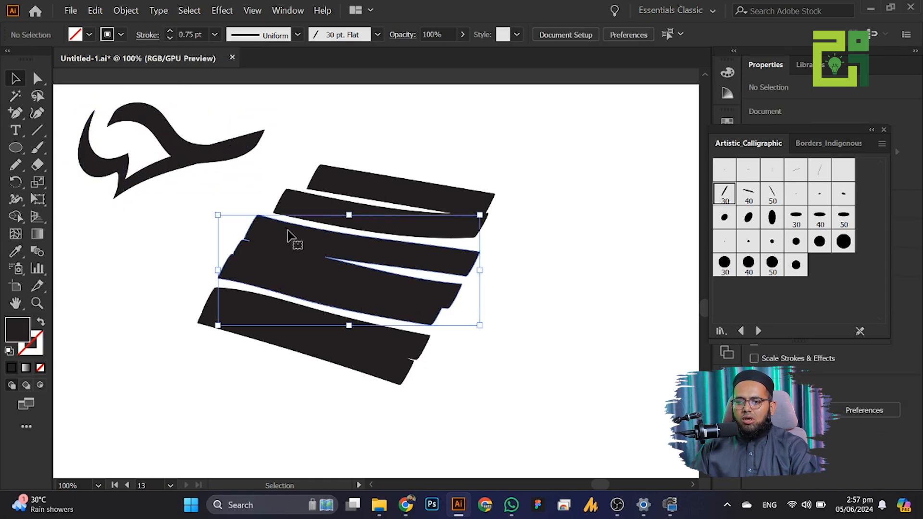
mouse_move(440, 423)
mouse_down()
mouse_move(373, 318)
mouse_move(354, 152)
mouse_up()
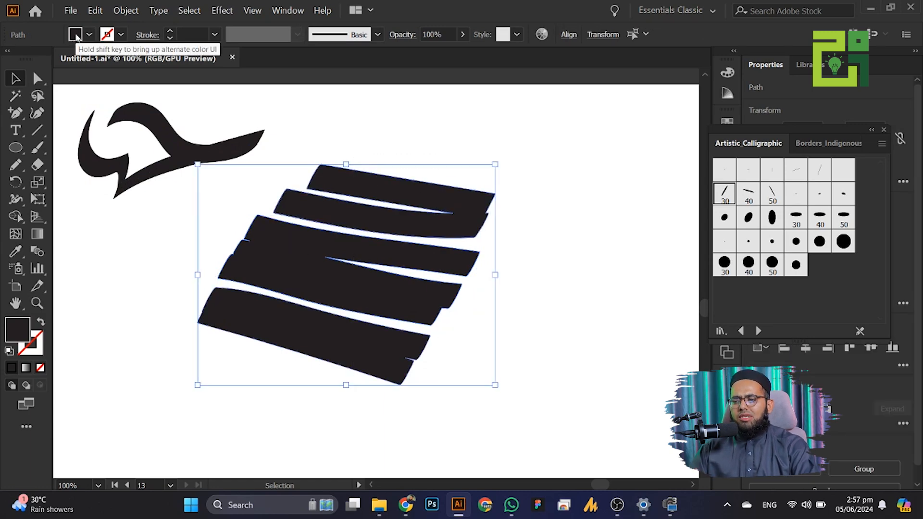
drag(291, 262, 448, 287)
Reactivate the Blob Brush and paint several thin round-ended curved strokes beside and across the slanted bands
drag(37, 147, 65, 165)
click(66, 165)
drag(529, 426, 297, 341)
drag(401, 262, 321, 200)
mouse_move(354, 189)
mouse_down()
mouse_move(295, 379)
mouse_move(399, 172)
mouse_up()
Select the calligraphic letterform near the artboard's upper-left corner and move it down and to the right
click(16, 82)
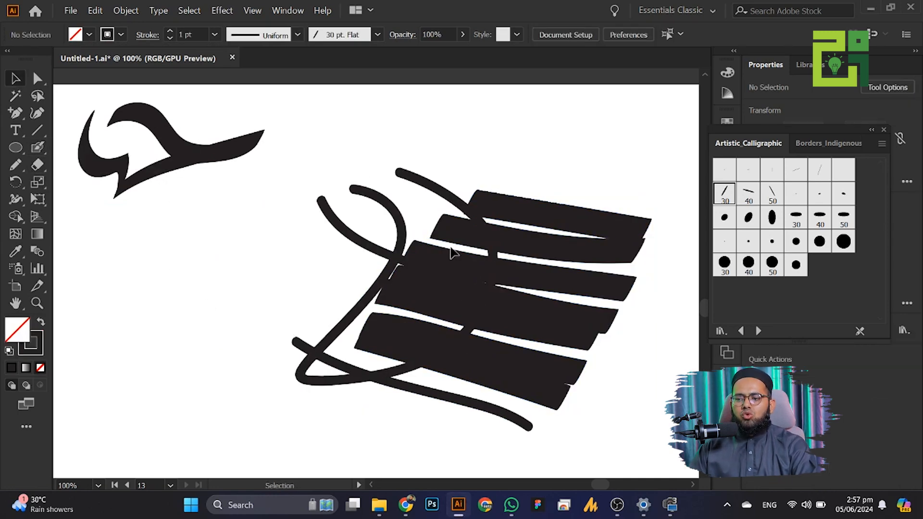
drag(242, 231, 89, 103)
drag(97, 181, 203, 308)
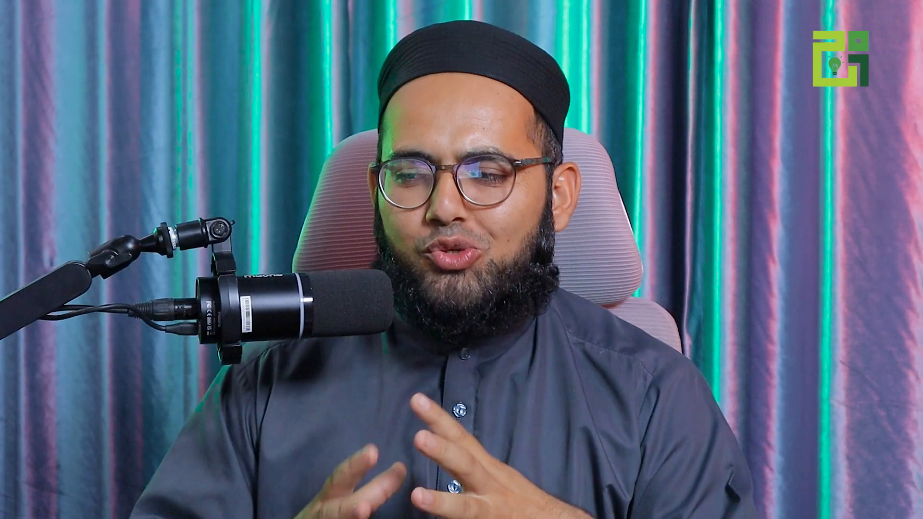